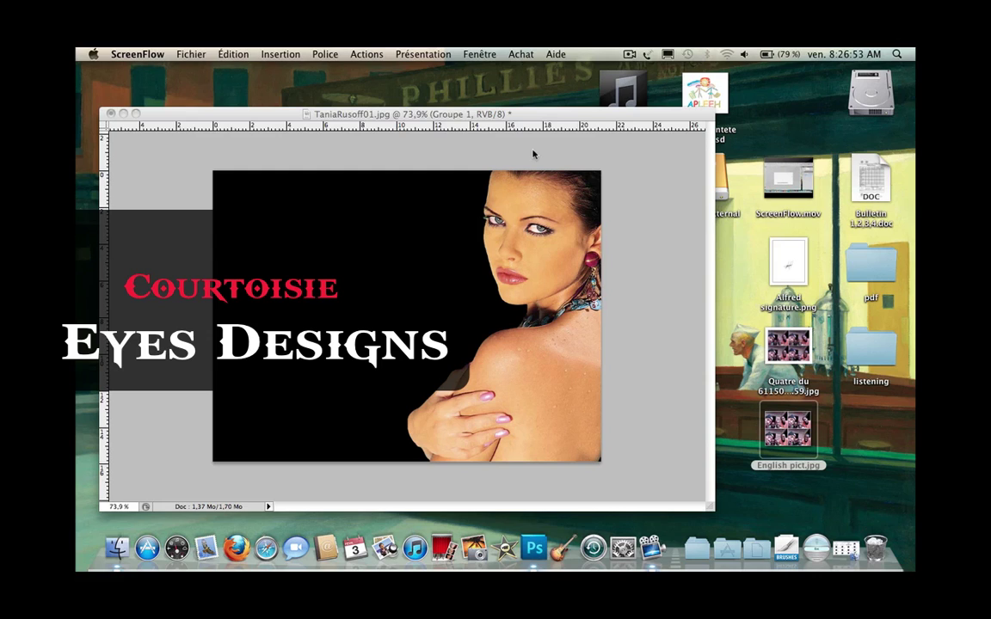
click(469, 114)
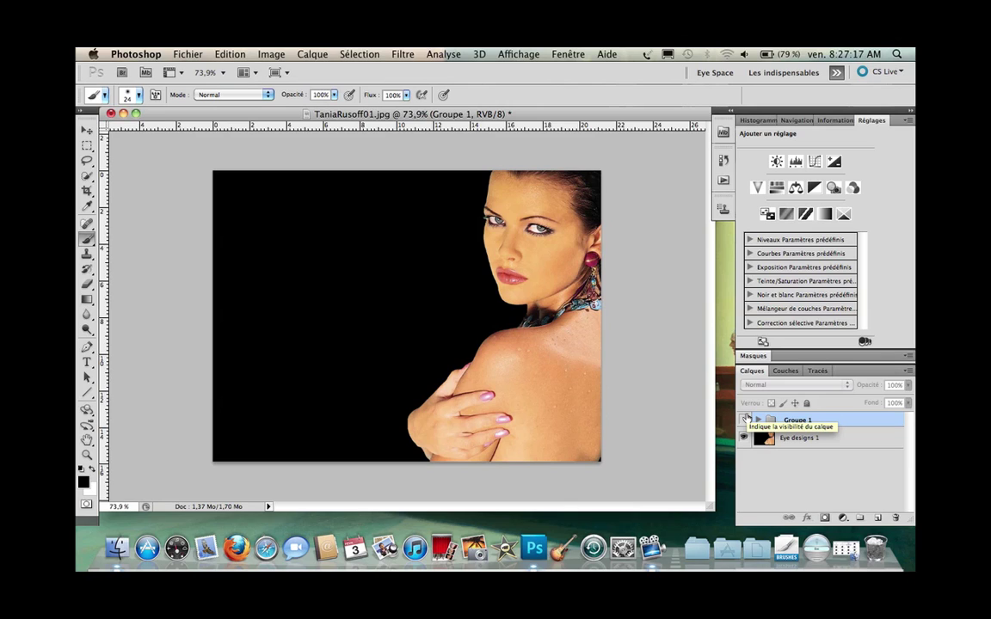
Preview Groupe 1's purple overlay, hide it again, and make Eye designs 1 active.
click(744, 419)
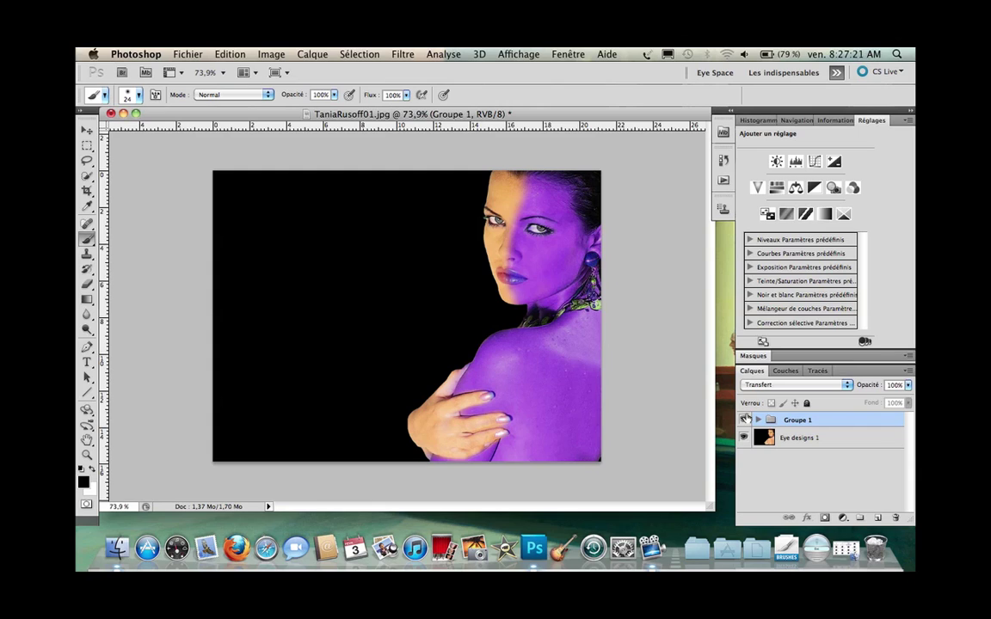
click(745, 418)
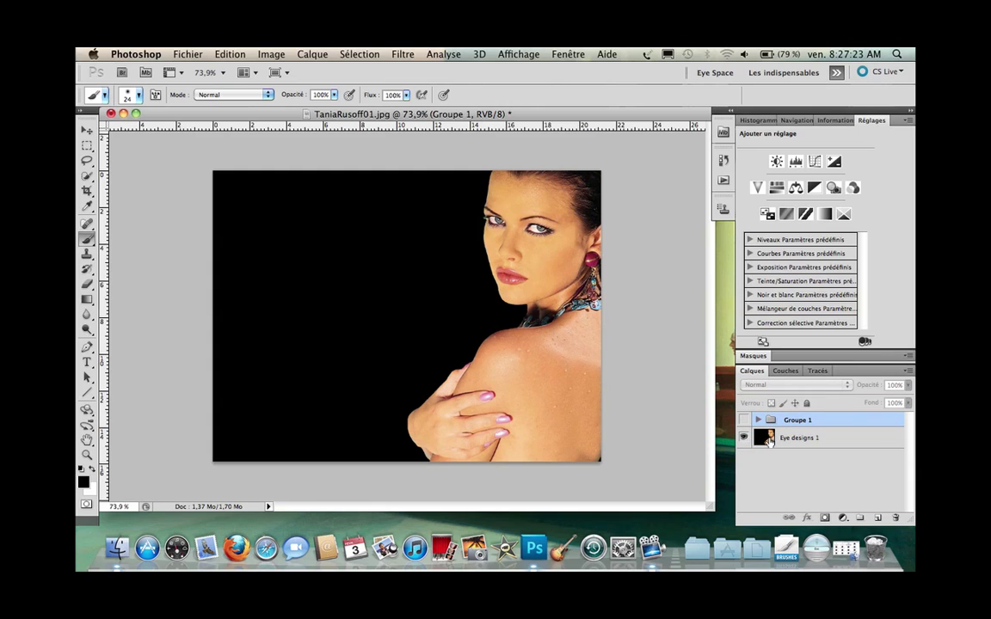
click(767, 438)
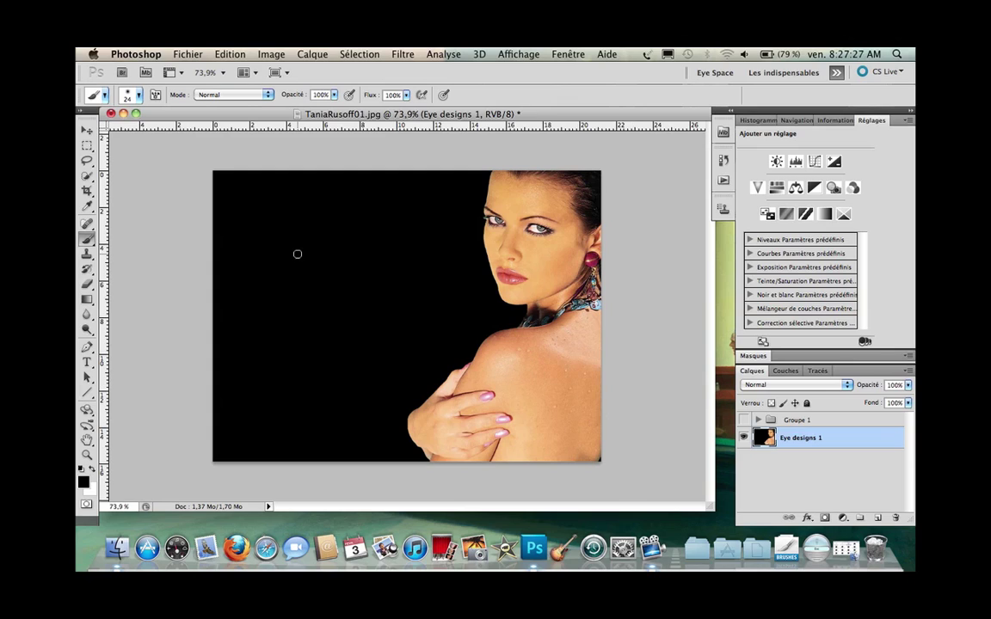
Quick-select the black background, then invert the selection onto the woman with Sélection > Intervertir.
click(88, 174)
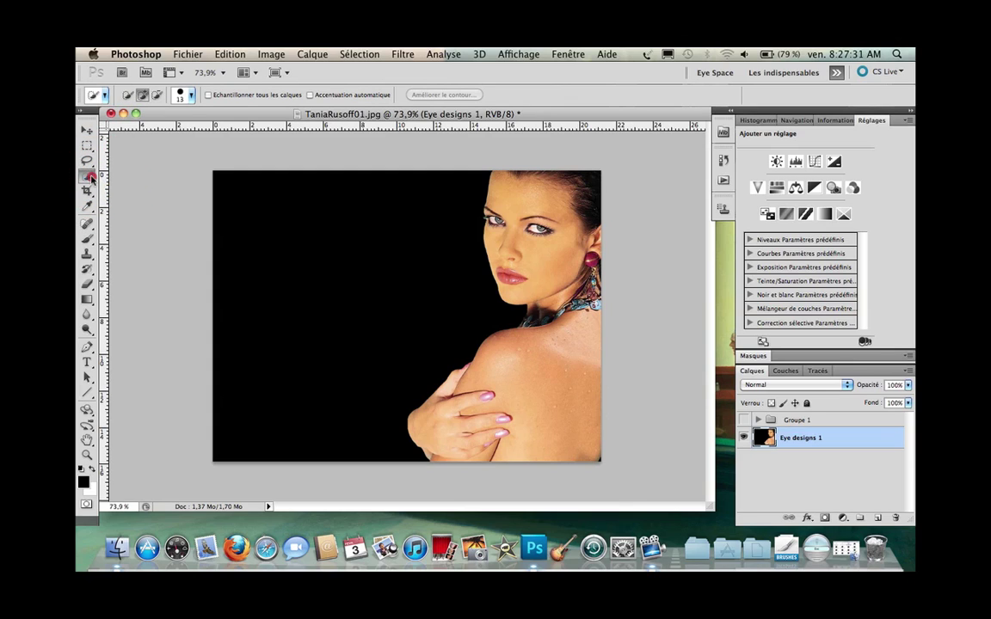
drag(92, 178, 125, 170)
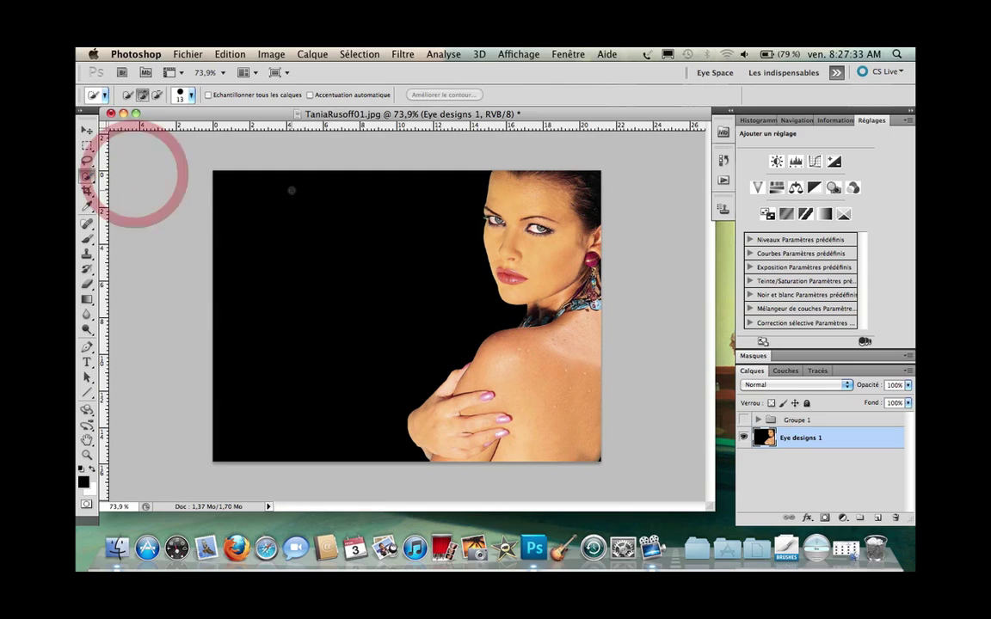
drag(244, 188, 346, 331)
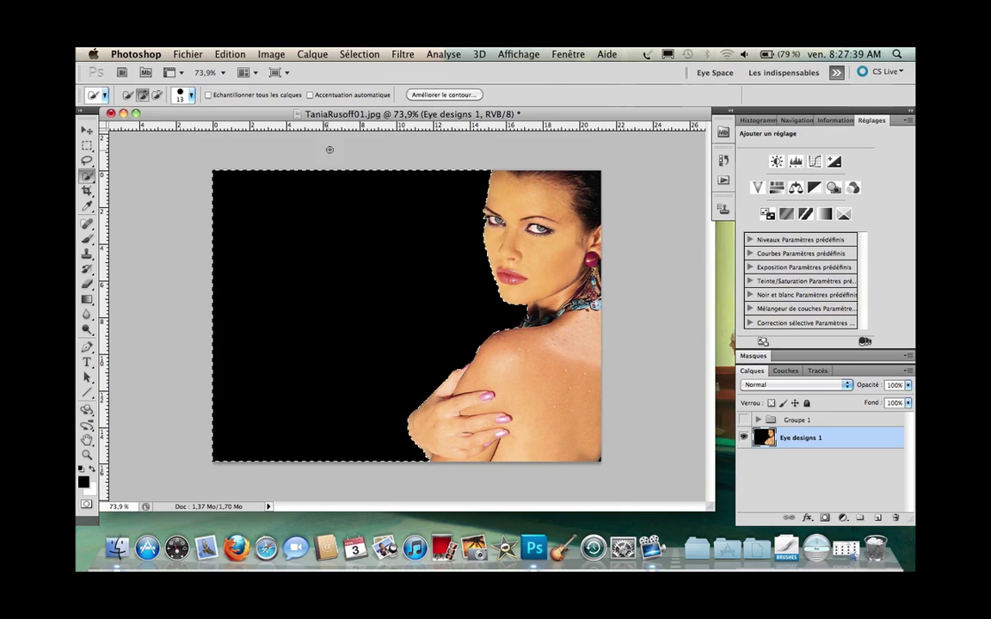
click(368, 54)
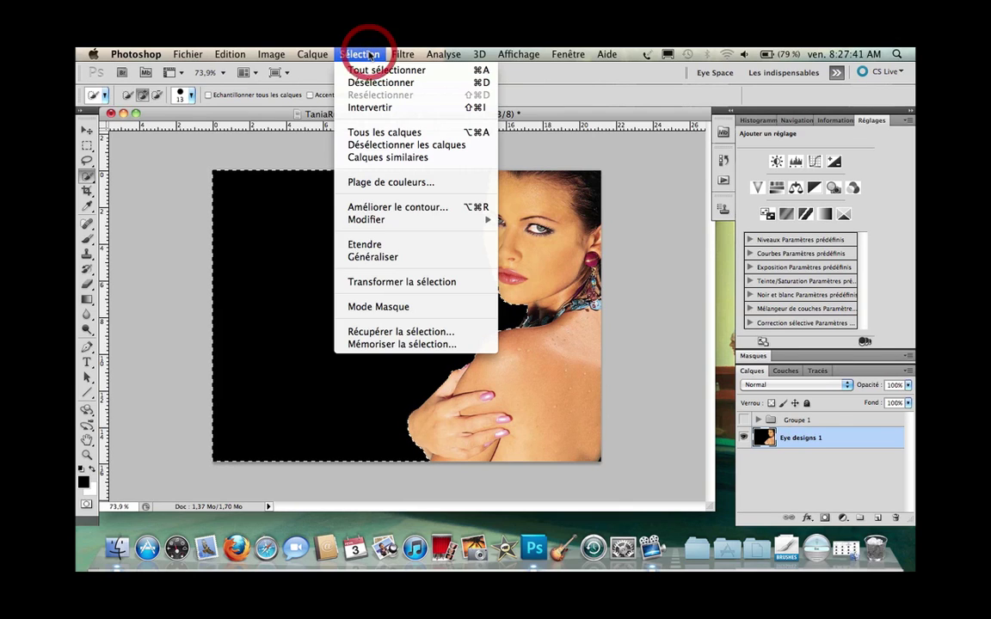
click(374, 108)
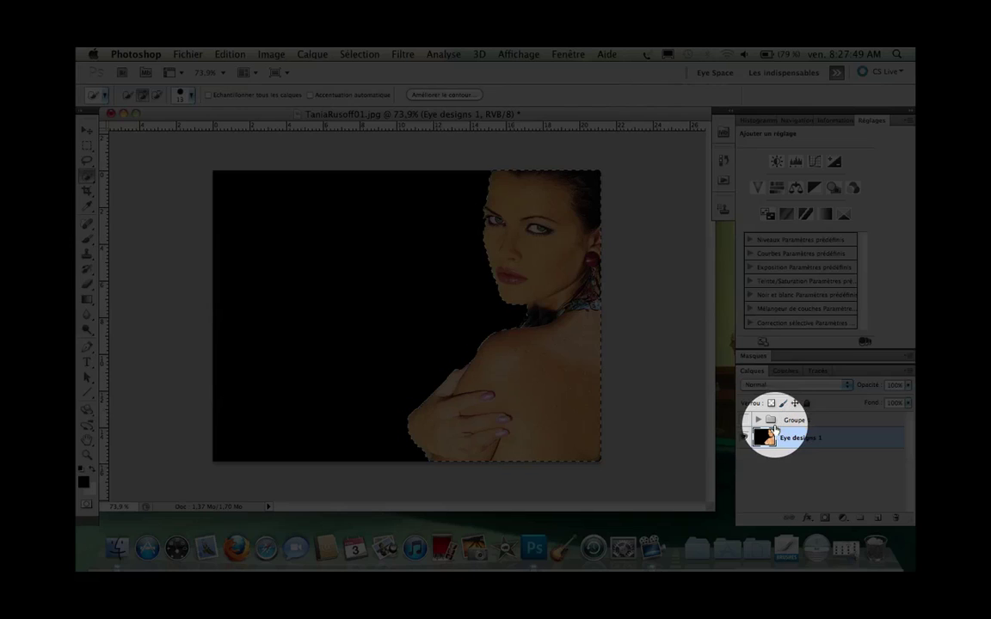
Add a Teinte/Saturation adjustment layer: hue −134, saturation +15, lightness −9.
click(841, 519)
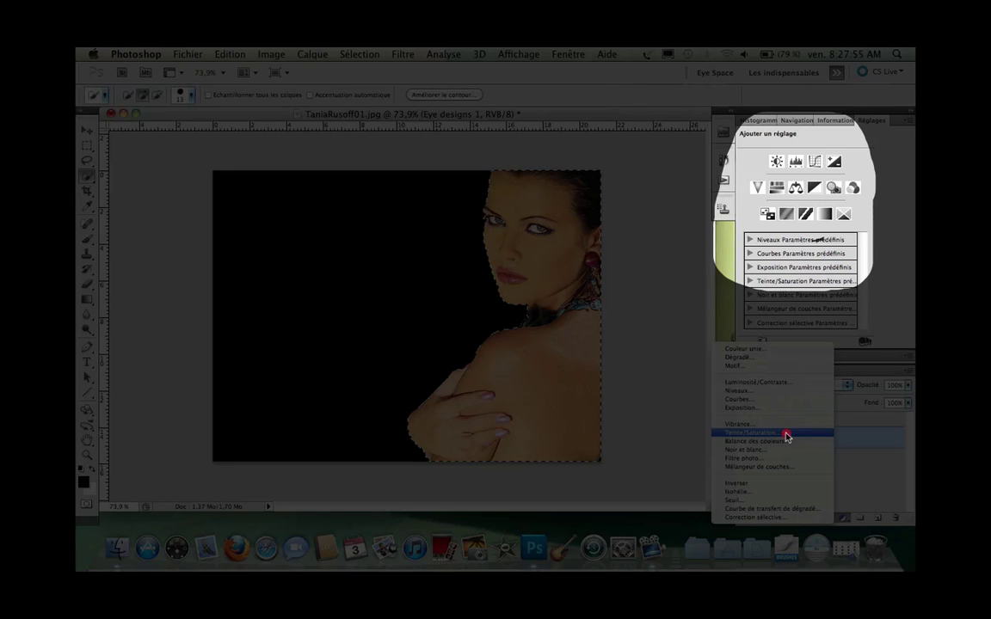
click(784, 432)
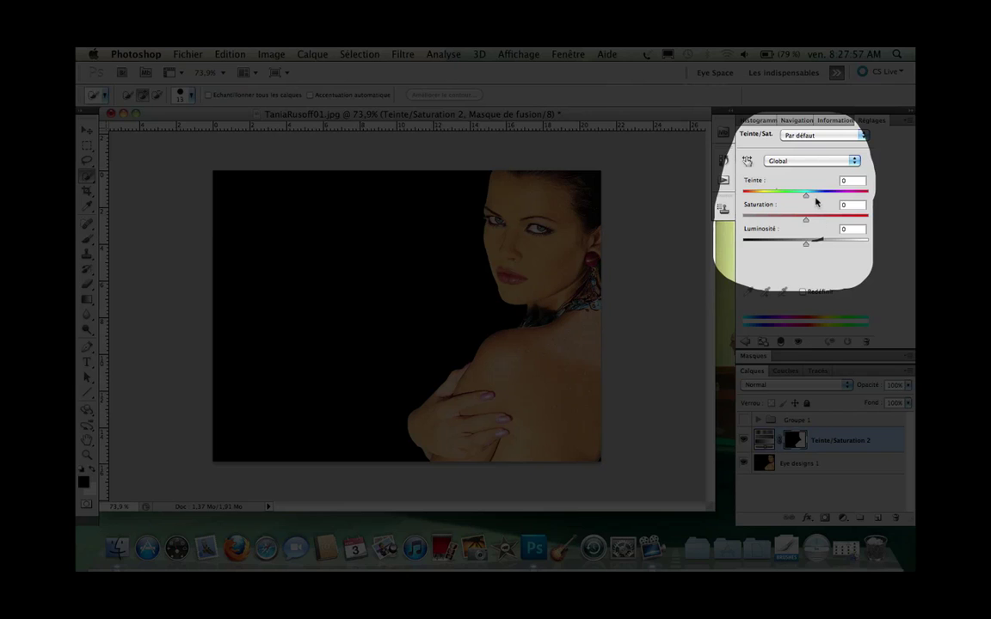
drag(806, 198, 746, 197)
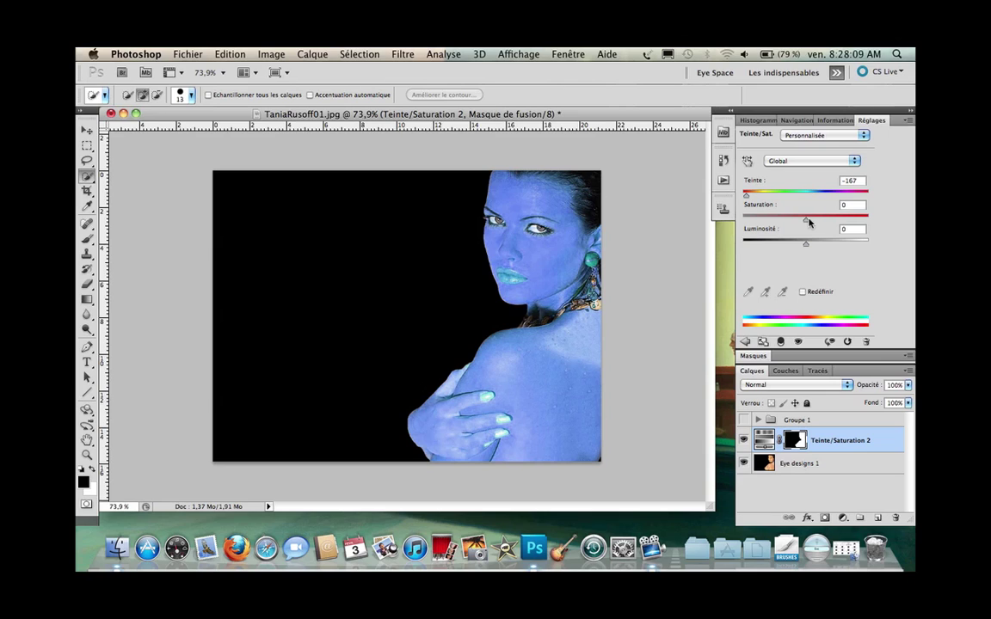
drag(808, 222, 817, 222)
mouse_move(807, 247)
mouse_down()
mouse_move(785, 246)
mouse_move(808, 247)
mouse_move(800, 247)
mouse_up()
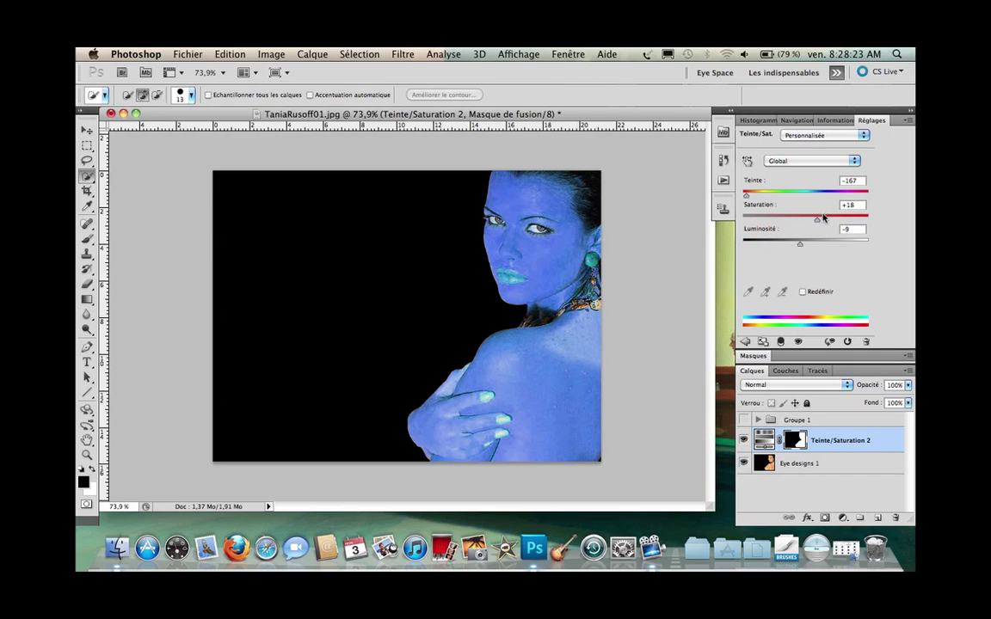
mouse_move(818, 222)
mouse_down()
mouse_move(792, 222)
mouse_move(815, 224)
mouse_up()
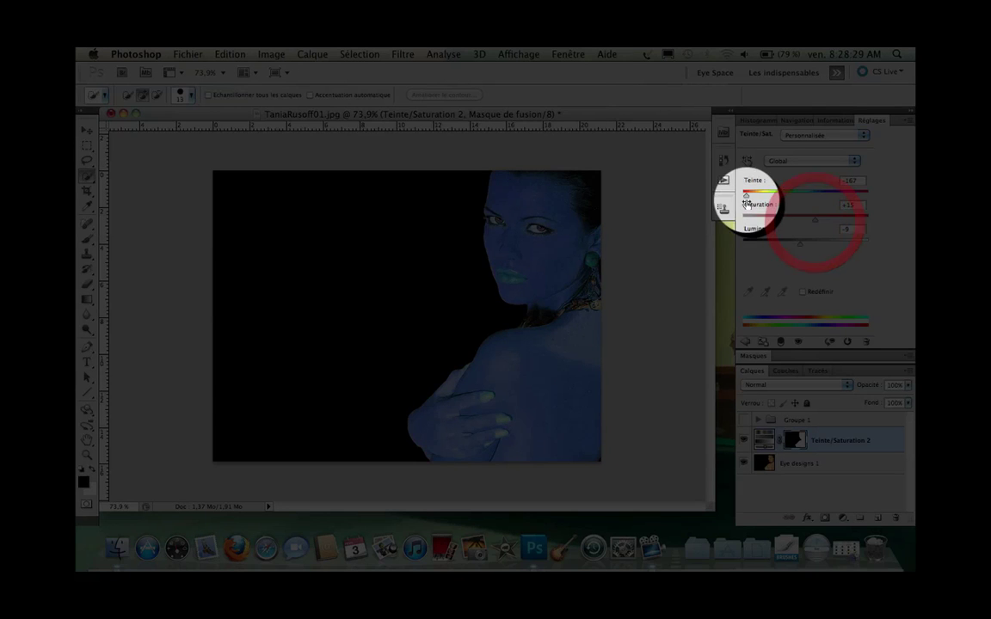
drag(746, 197, 754, 198)
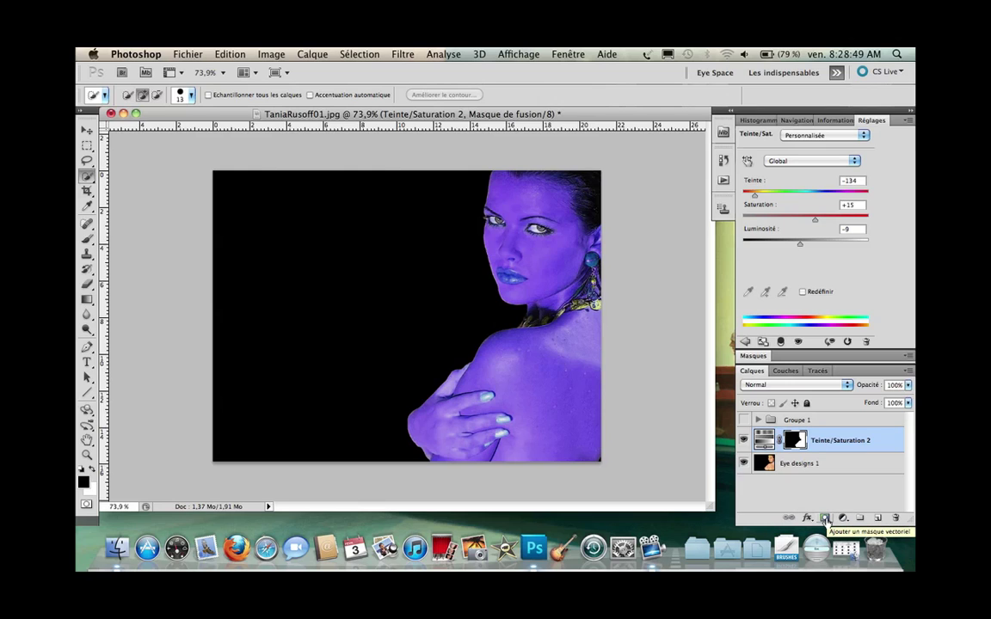
Add a mask to the purple adjustment, set white as the painting colour, and clear the selection.
click(824, 519)
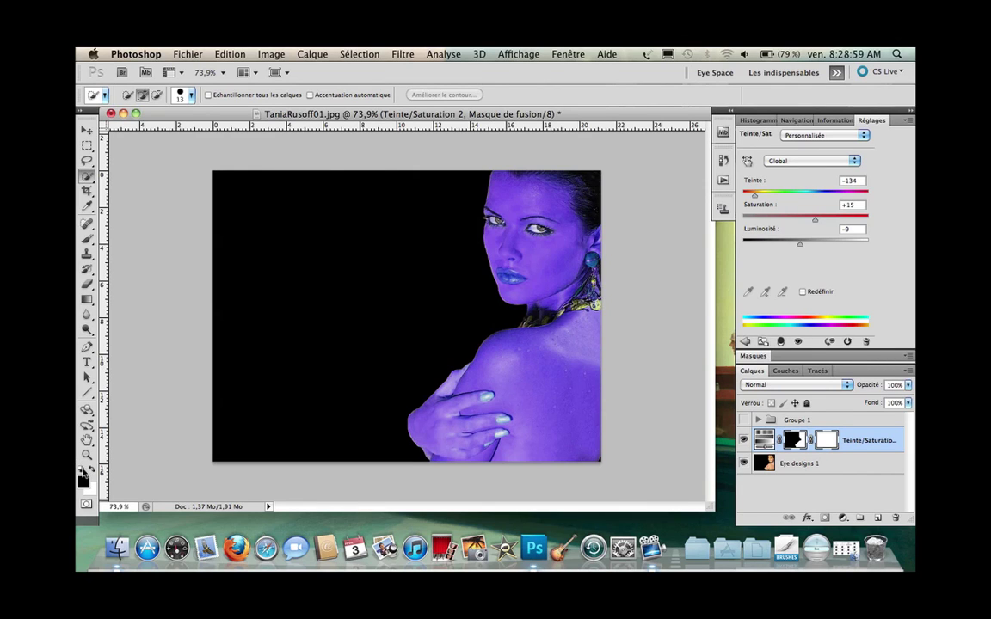
click(91, 469)
drag(533, 368, 534, 418)
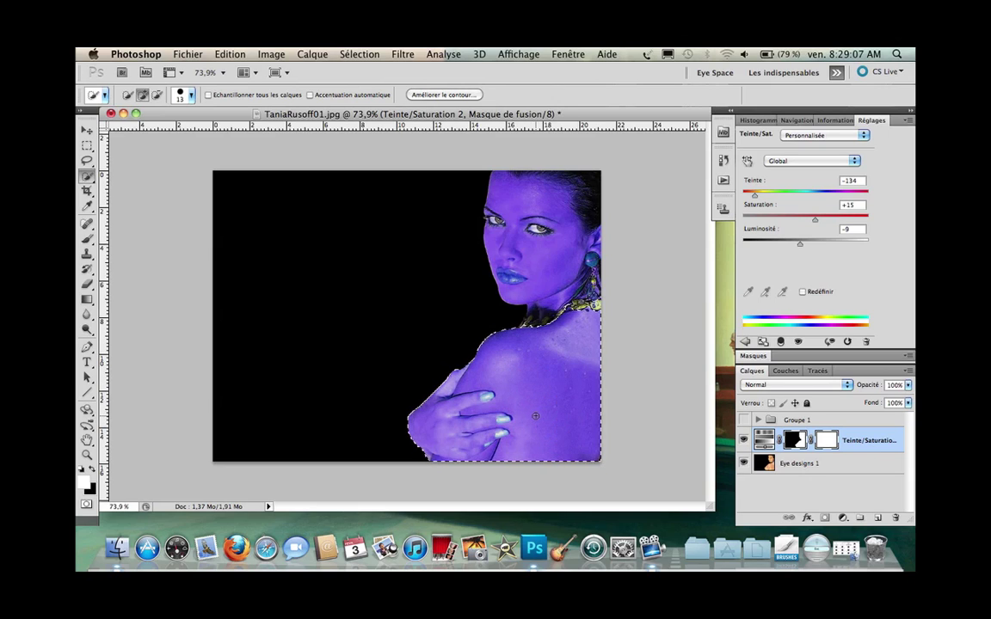
key(ctrl+d)
Ready a size-24 black brush, then test a shoulder stroke and undo it.
key(b)
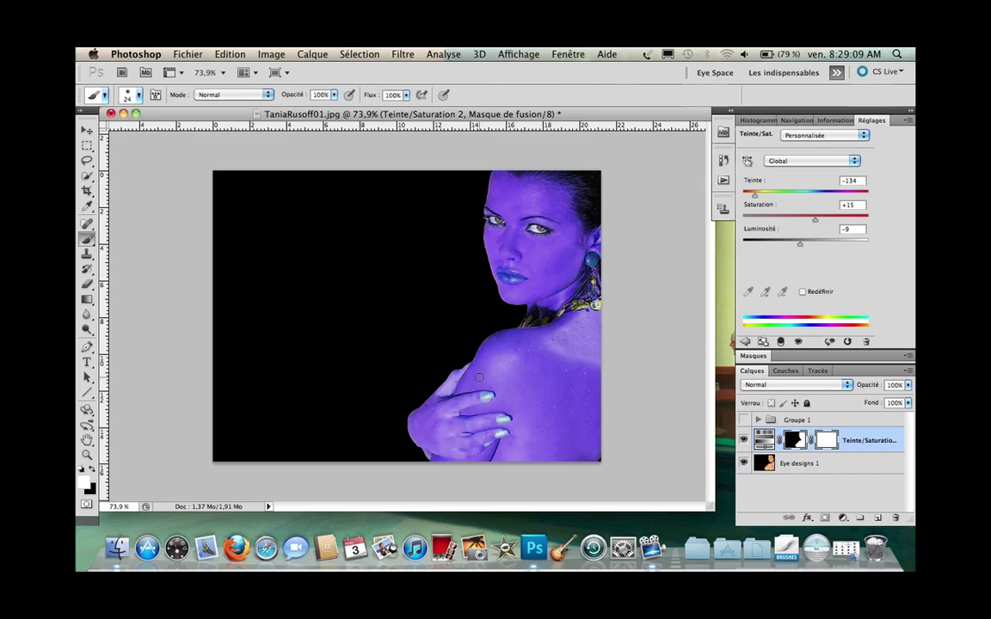
drag(549, 395, 553, 410)
key(x)
drag(550, 412, 564, 445)
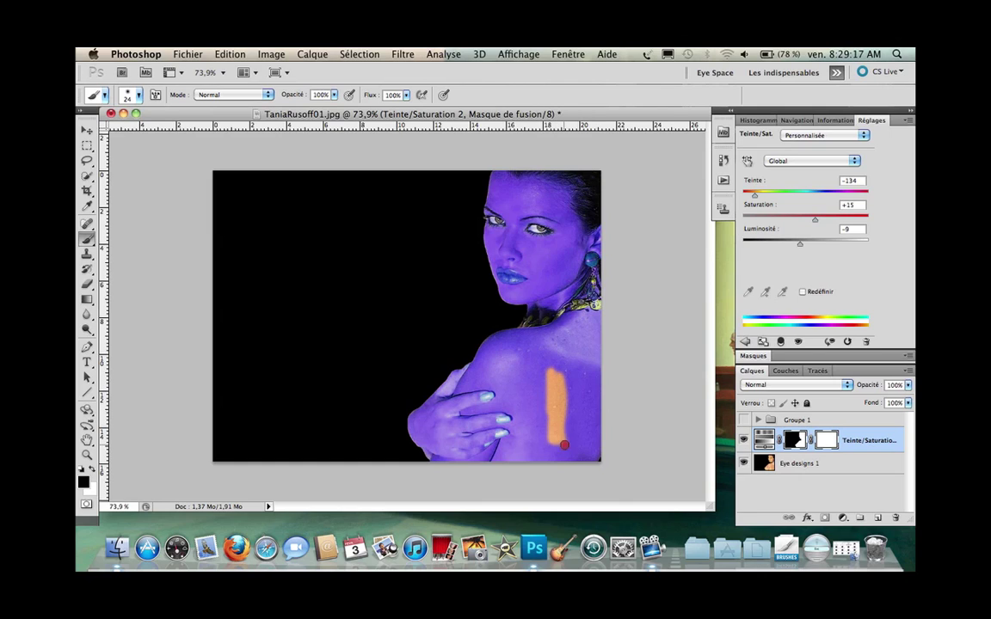
key(ctrl+z)
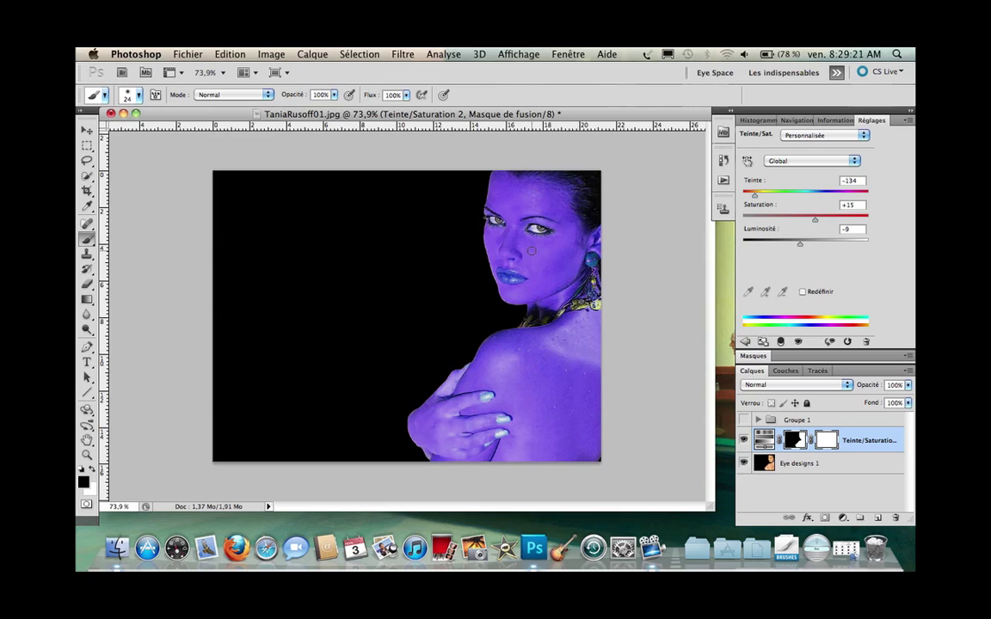
Zoom in on the face and set the soft brush to 59 px.
scroll(531, 250, up, 3)
scroll(531, 251, up, 2)
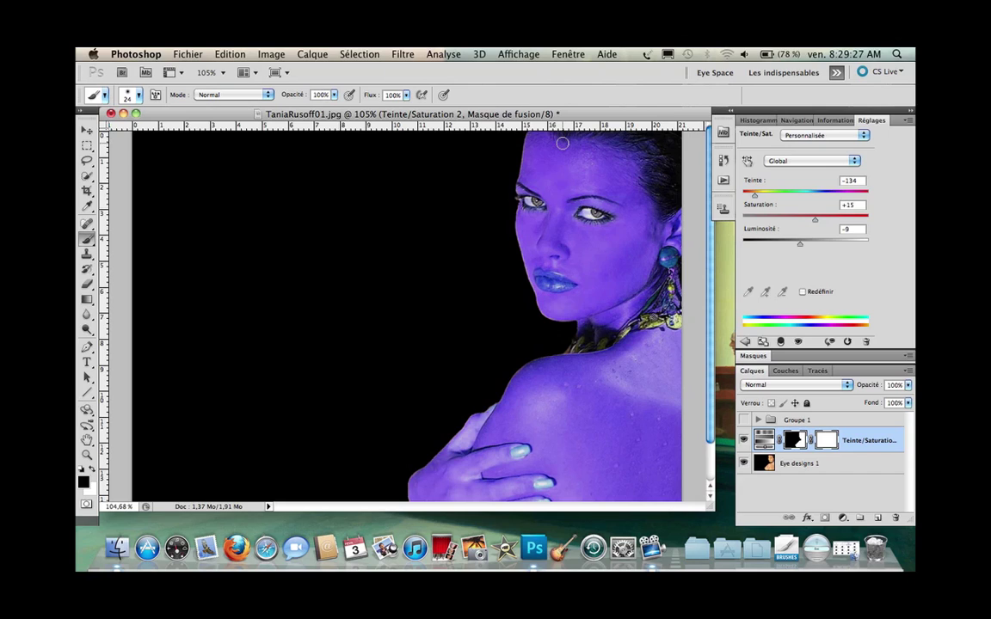
right_click(420, 266)
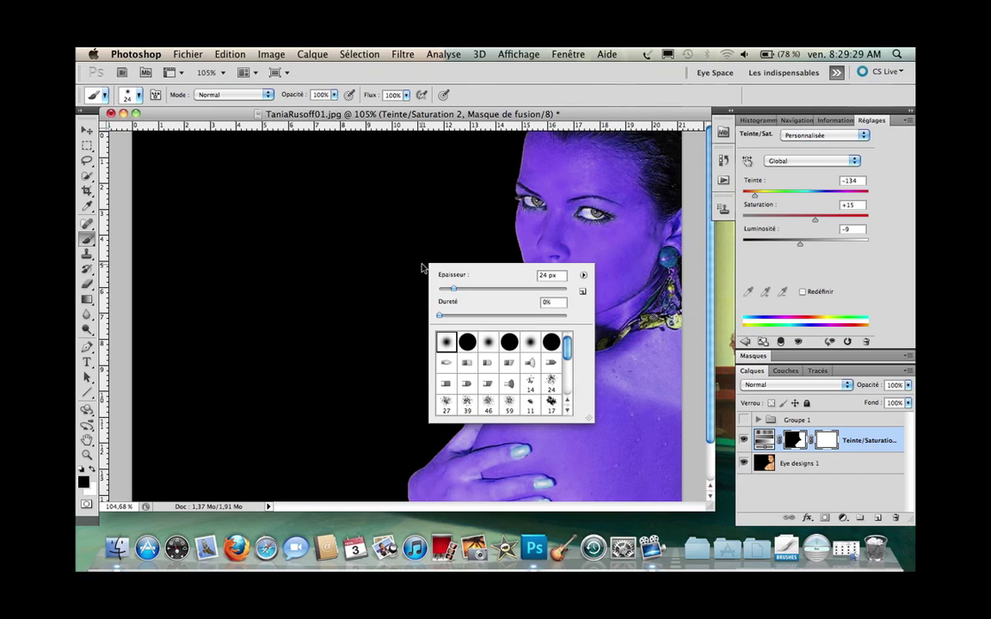
click(474, 289)
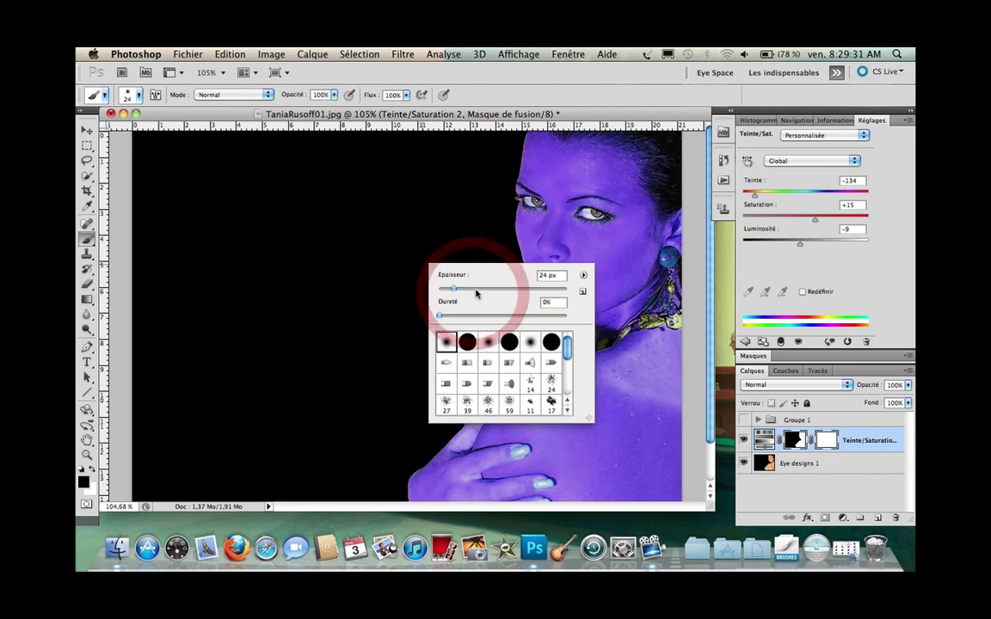
click(507, 196)
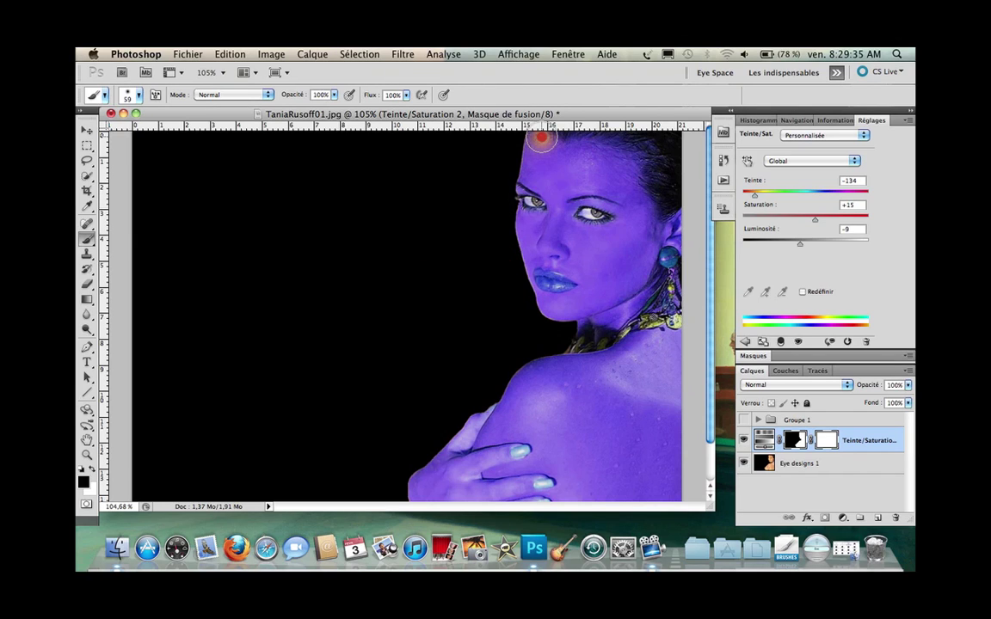
Paint black on the mask over the left forehead and cheek to restore natural skin.
mouse_move(538, 138)
mouse_down()
mouse_move(521, 293)
mouse_move(539, 297)
mouse_move(527, 216)
mouse_move(538, 163)
mouse_move(561, 123)
mouse_move(542, 143)
mouse_move(530, 202)
mouse_up()
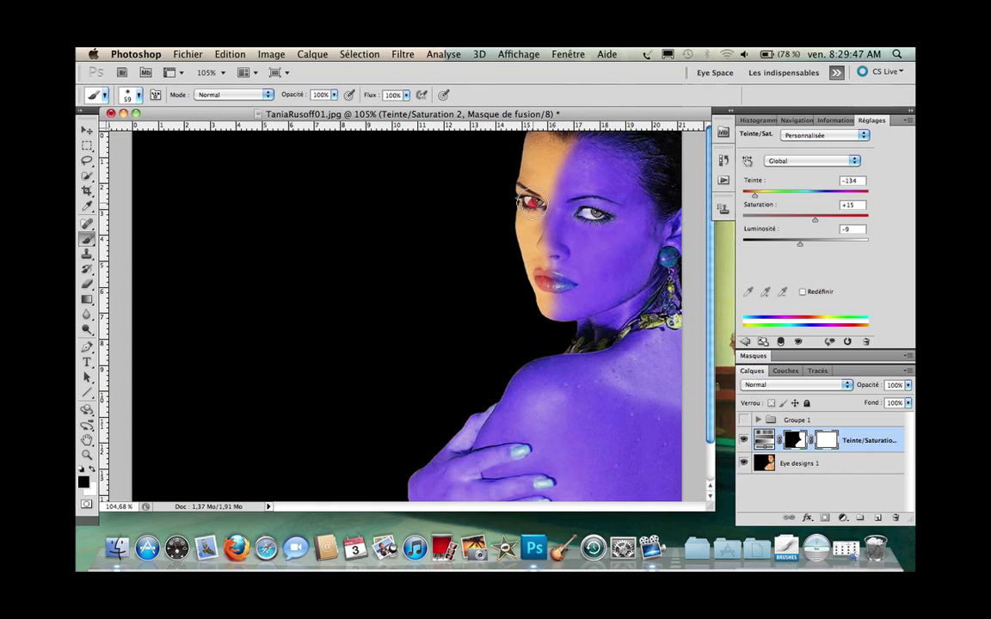
click(524, 217)
click(530, 222)
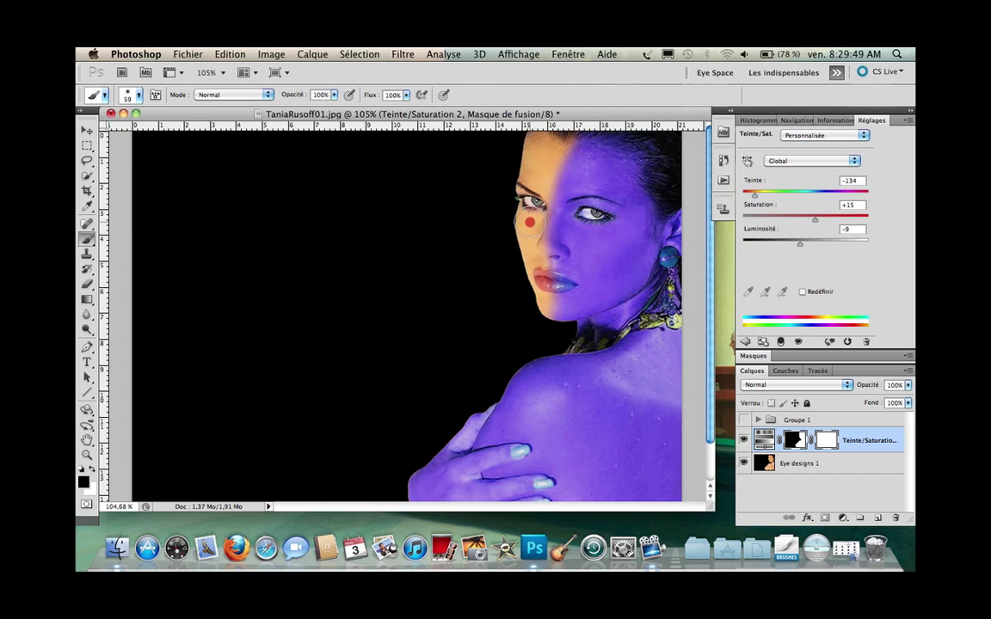
mouse_move(529, 222)
mouse_down()
mouse_move(522, 250)
mouse_move(533, 317)
mouse_up()
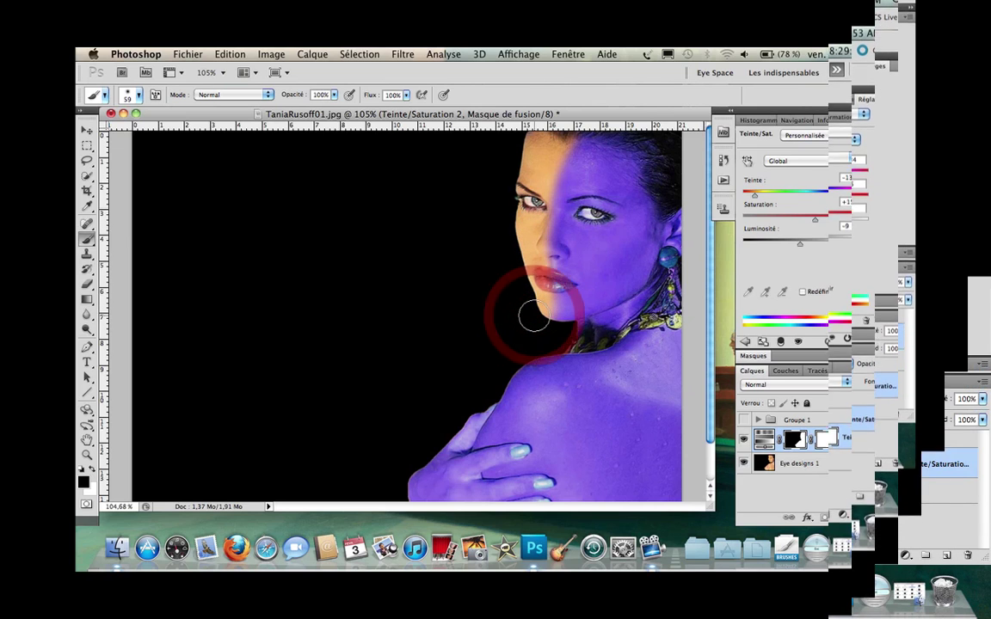
scroll(533, 315, down, 2)
Paint black over the hand, its edge and lower finger to restore skin tone.
drag(427, 444, 422, 464)
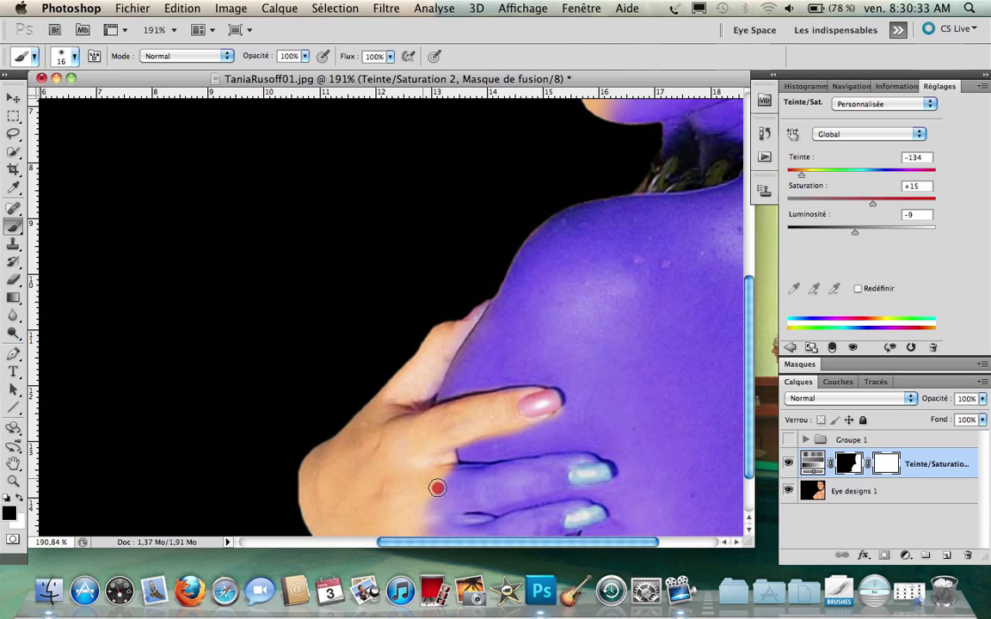
mouse_move(461, 478)
mouse_down()
mouse_move(449, 471)
mouse_move(433, 503)
mouse_move(564, 481)
mouse_move(469, 484)
mouse_move(582, 466)
mouse_move(477, 508)
mouse_move(467, 478)
mouse_move(479, 472)
mouse_move(581, 467)
mouse_up()
scroll(577, 465, down, 2)
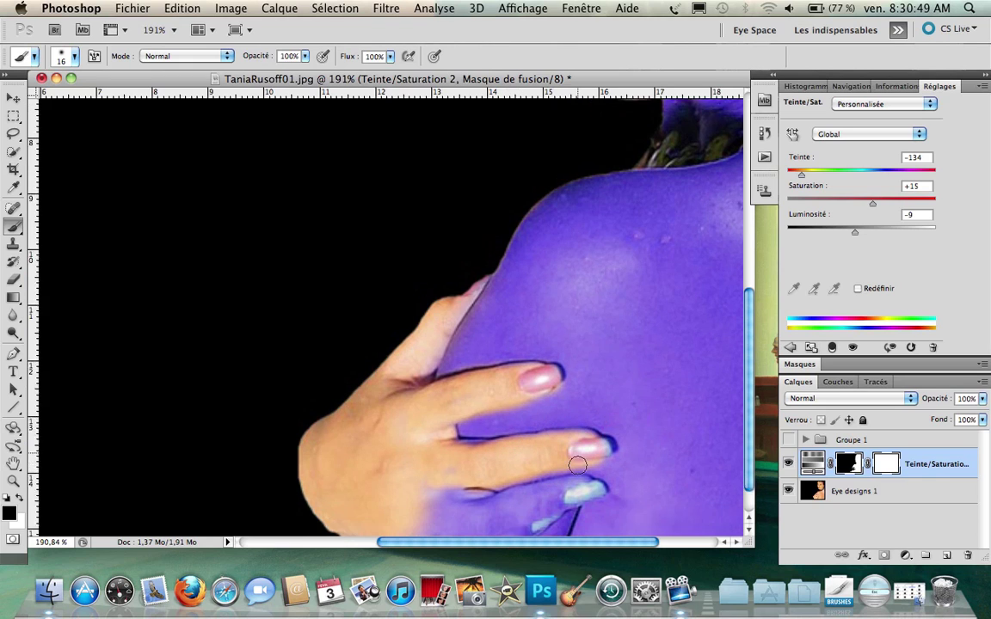
scroll(577, 465, down, 3)
mouse_move(425, 447)
mouse_down()
mouse_move(475, 468)
mouse_move(568, 445)
mouse_move(594, 451)
mouse_move(462, 487)
mouse_move(430, 482)
mouse_move(434, 465)
mouse_move(452, 472)
mouse_move(568, 453)
mouse_move(429, 488)
mouse_move(463, 465)
mouse_move(467, 442)
mouse_move(442, 442)
mouse_up()
Switch to a 16 px soft round brush and paint the lower finger back to skin.
right_click(418, 504)
double_click(451, 507)
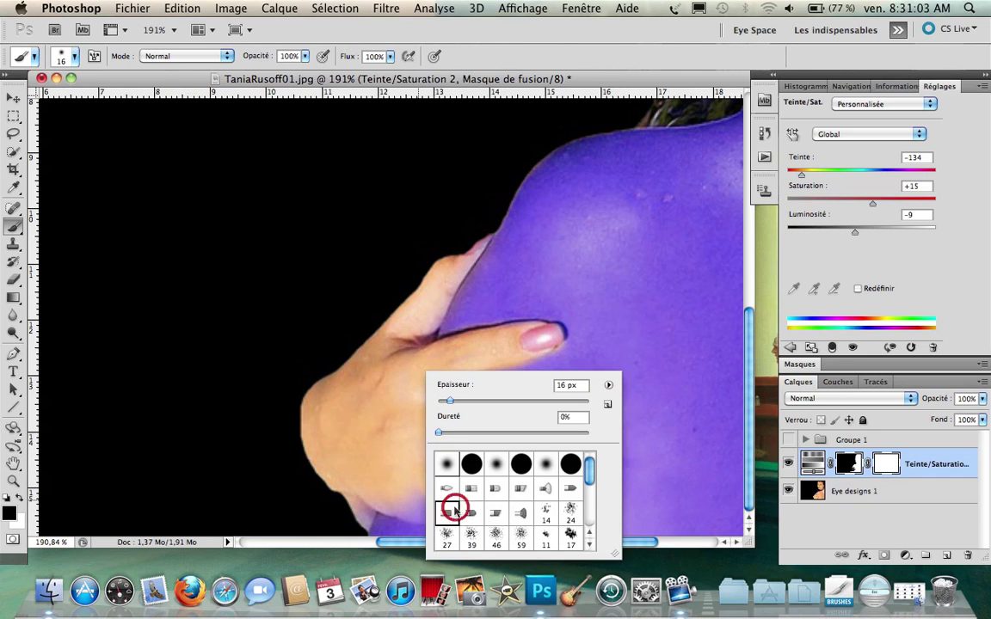
right_click(462, 446)
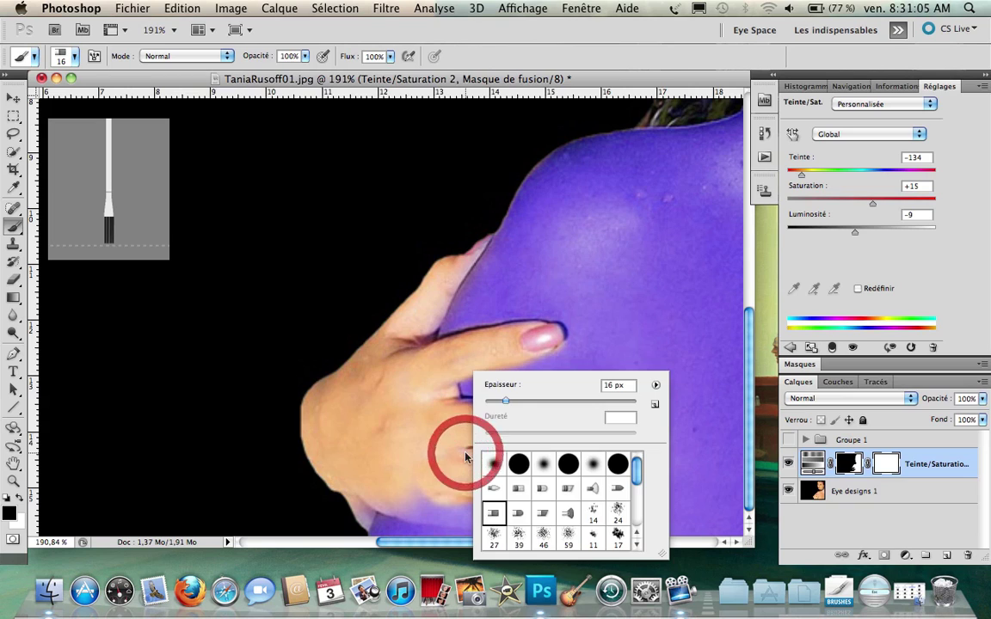
click(493, 465)
click(409, 391)
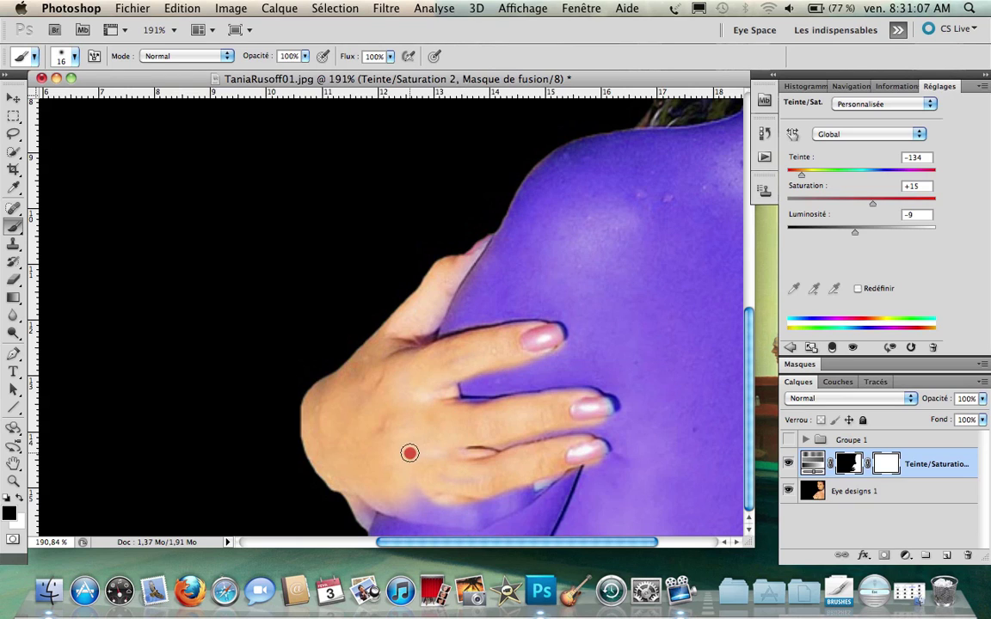
mouse_move(420, 498)
mouse_down()
mouse_move(473, 507)
mouse_move(515, 498)
mouse_move(498, 515)
mouse_move(435, 527)
mouse_move(367, 504)
mouse_move(431, 517)
mouse_move(420, 506)
mouse_move(499, 502)
mouse_move(438, 475)
mouse_move(394, 475)
mouse_move(356, 503)
mouse_move(359, 518)
mouse_up()
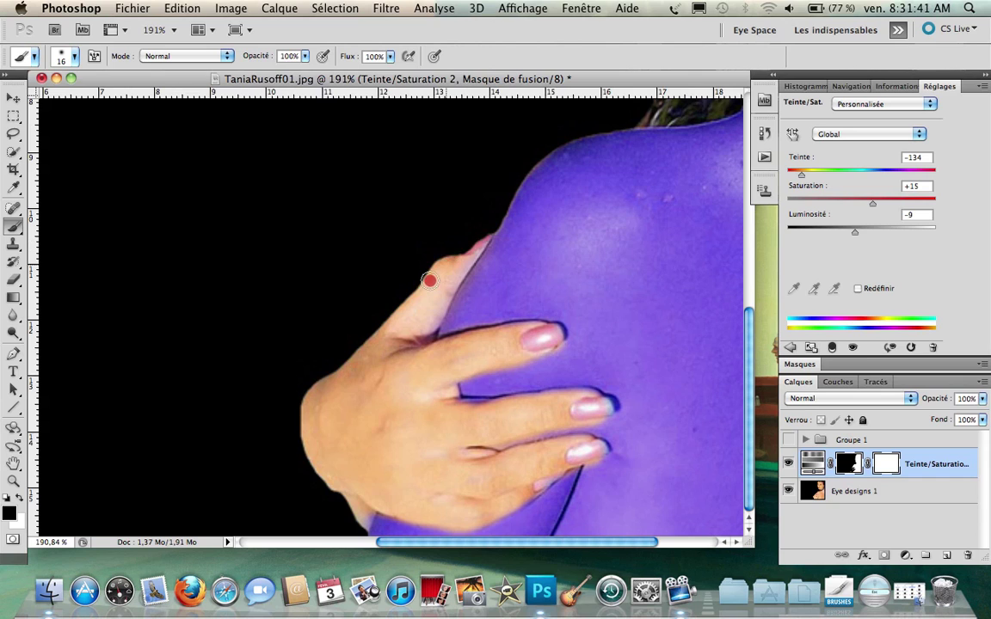
Zoom in, swap to white, and repaint purple along the edge of the nose.
scroll(422, 286, up, 5)
scroll(421, 285, right, 2)
scroll(423, 288, up, 3)
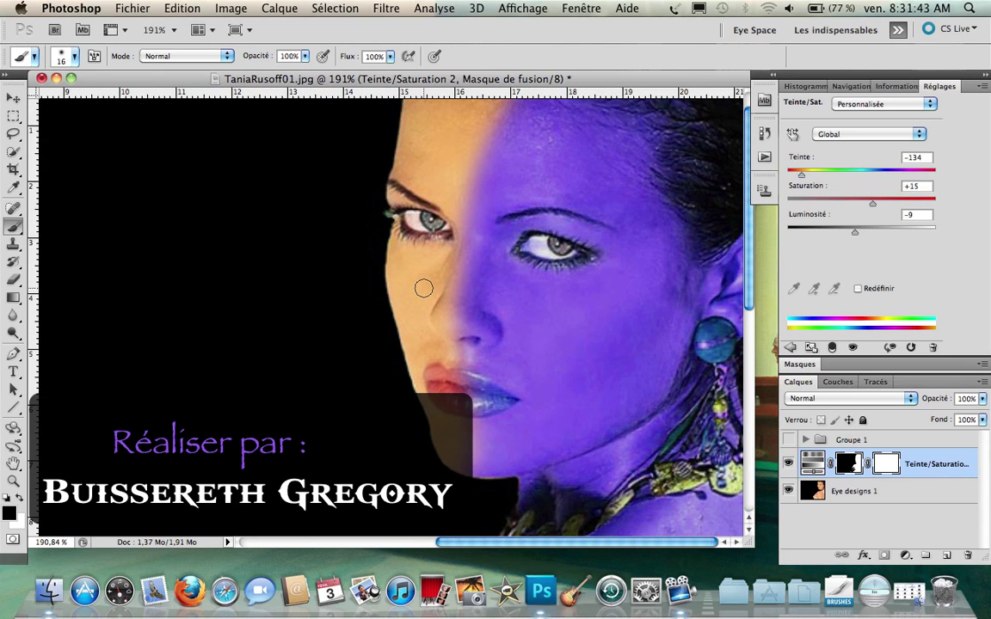
scroll(423, 288, up, 2)
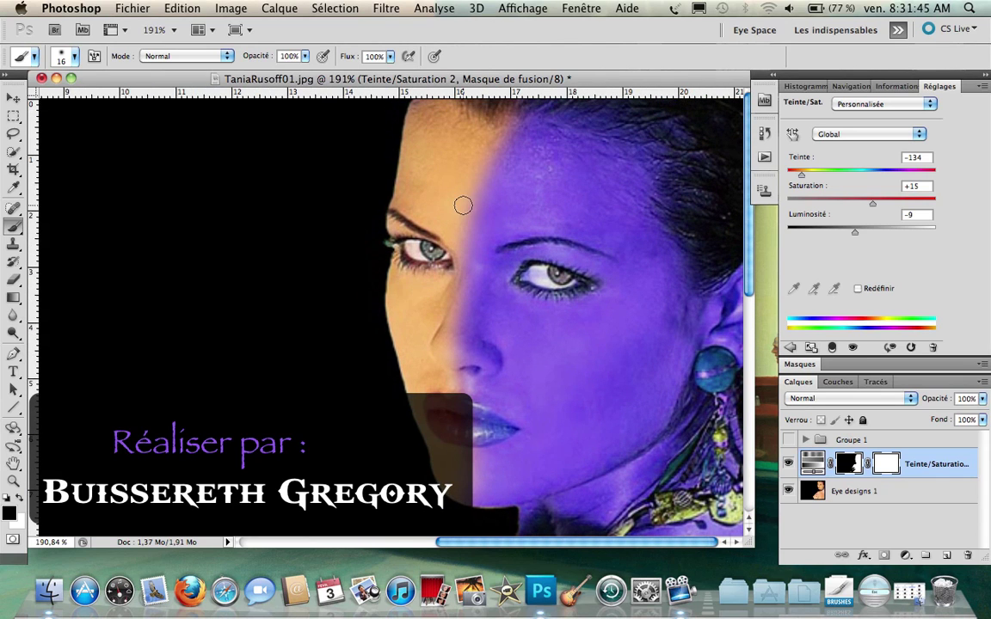
key(x)
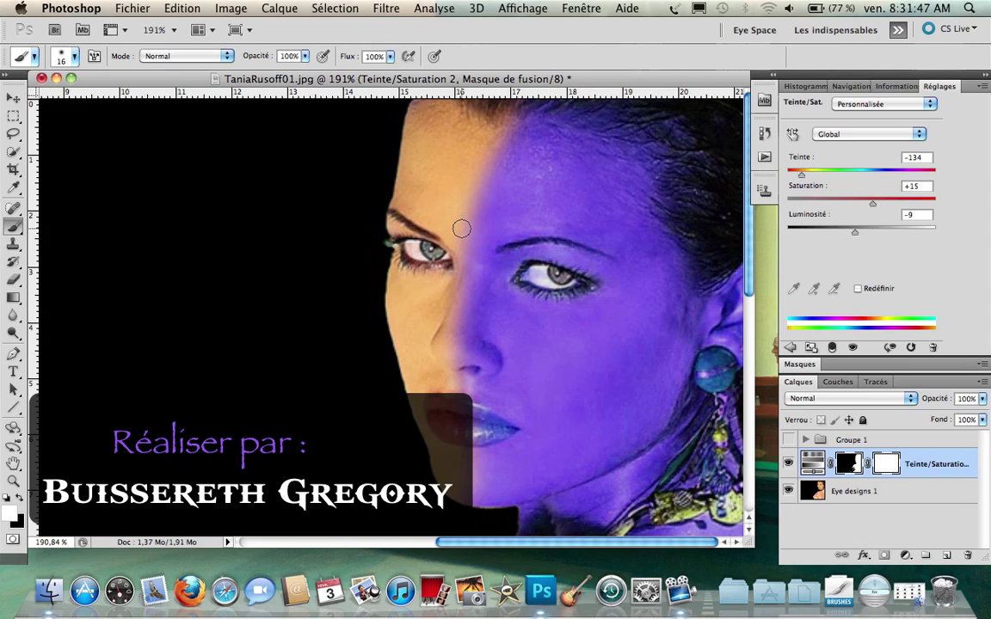
mouse_move(466, 310)
mouse_down()
mouse_move(456, 356)
mouse_move(476, 321)
mouse_move(474, 272)
mouse_up()
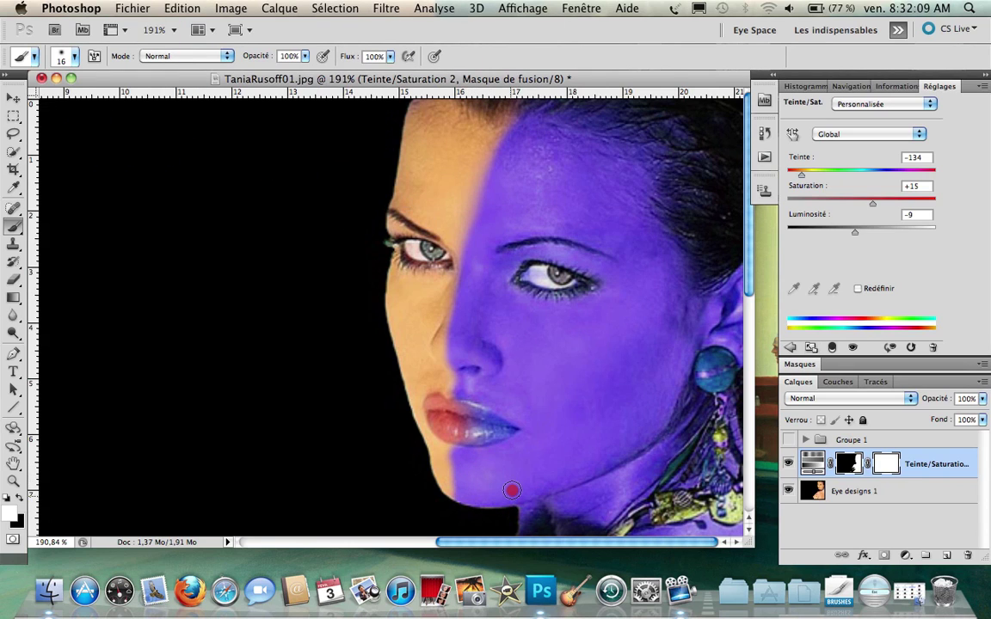
Repaint purple down the forehead edge, then zoom out to 128%.
click(512, 490)
drag(507, 117, 501, 159)
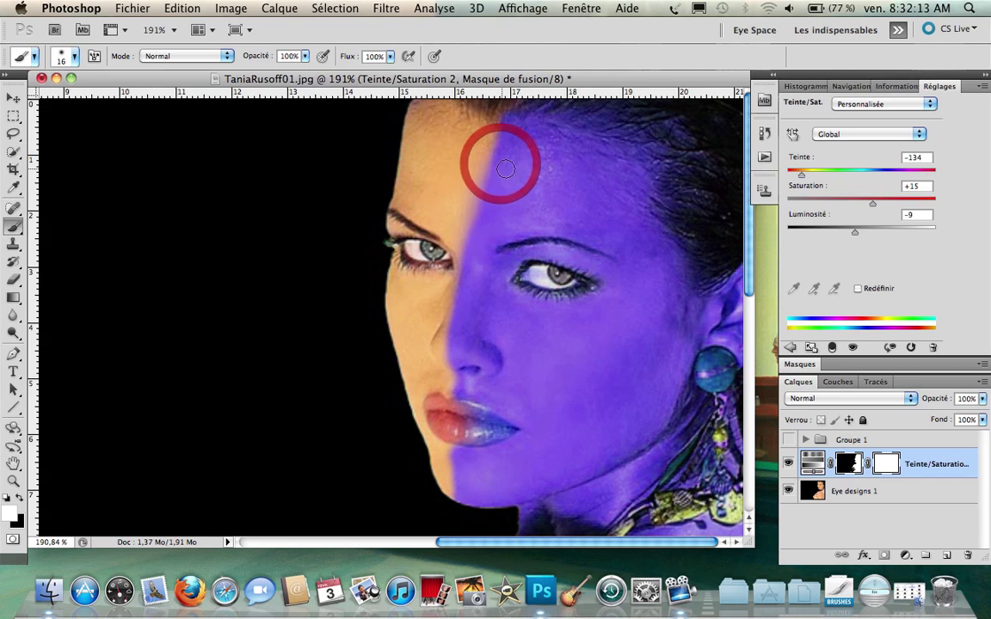
scroll(525, 174, down, 1)
scroll(526, 174, down, 3)
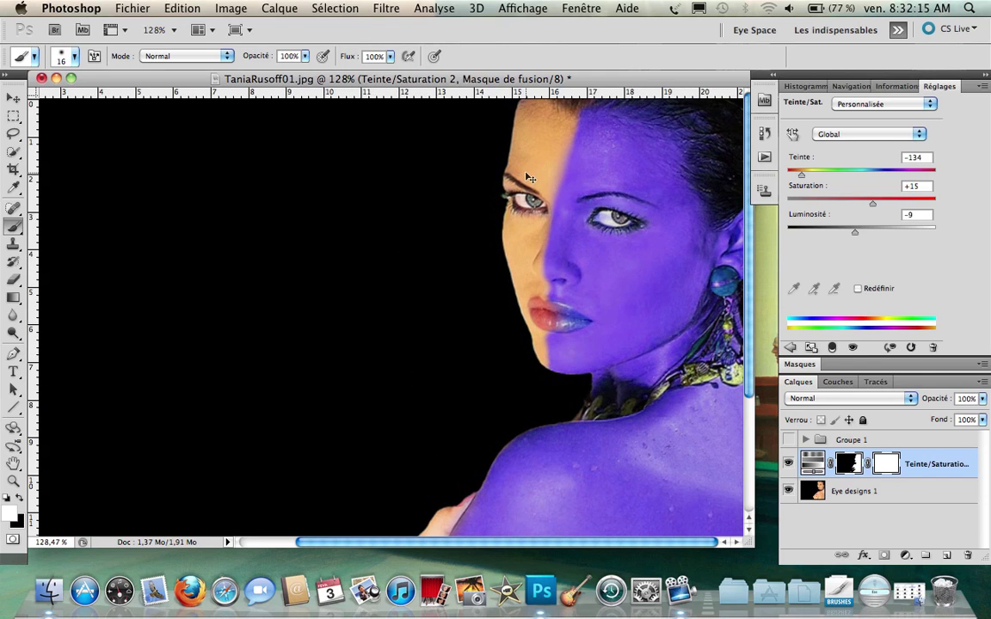